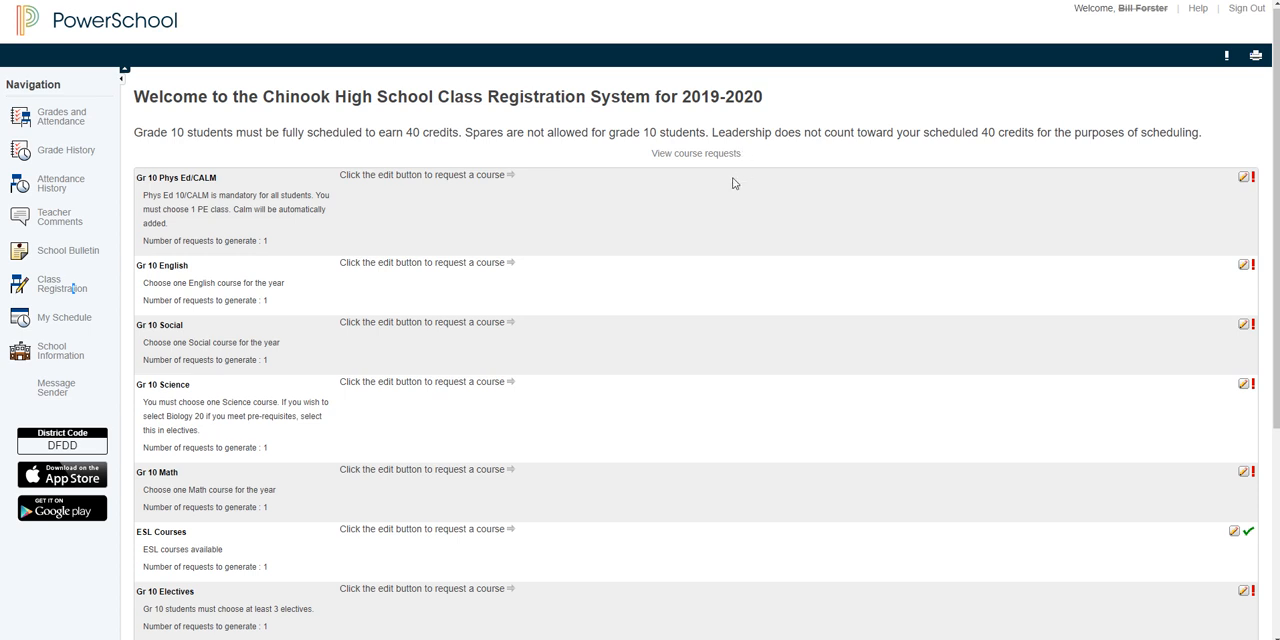
Step: Review the Grade 10 course requirement groups and the credit-hour summary on the class registration page
scroll(733, 183, "down", 2)
scroll(733, 183, "down", 3)
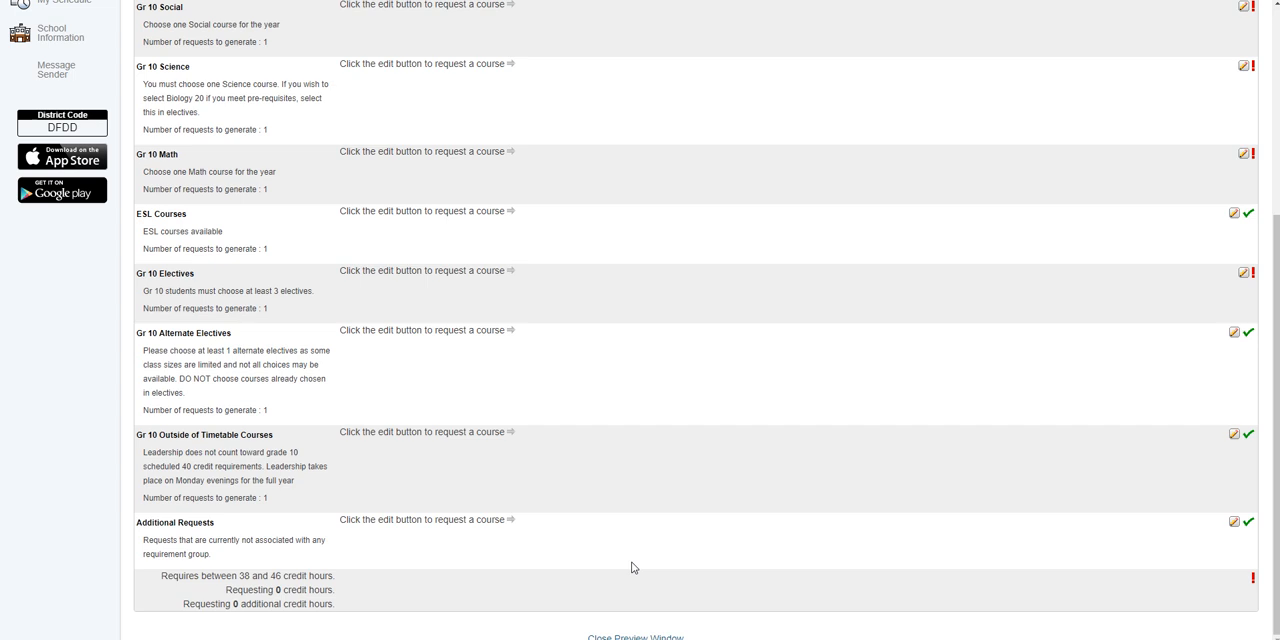
scroll(620, 491, "up", 3)
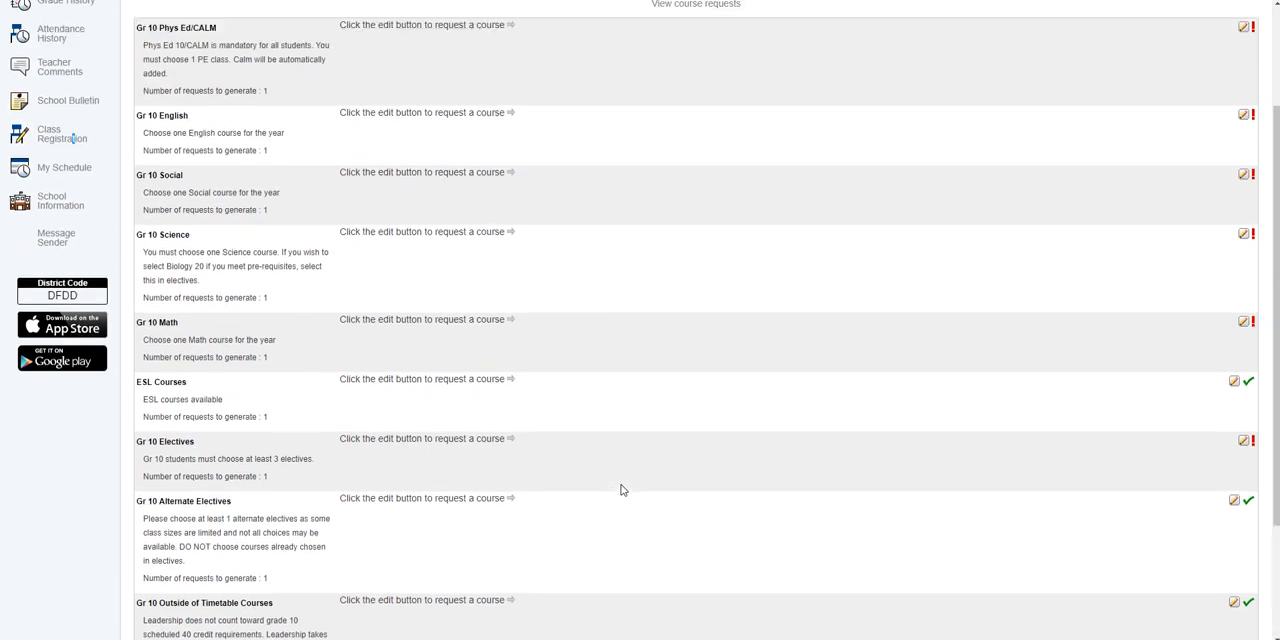
scroll(620, 490, "up", 3)
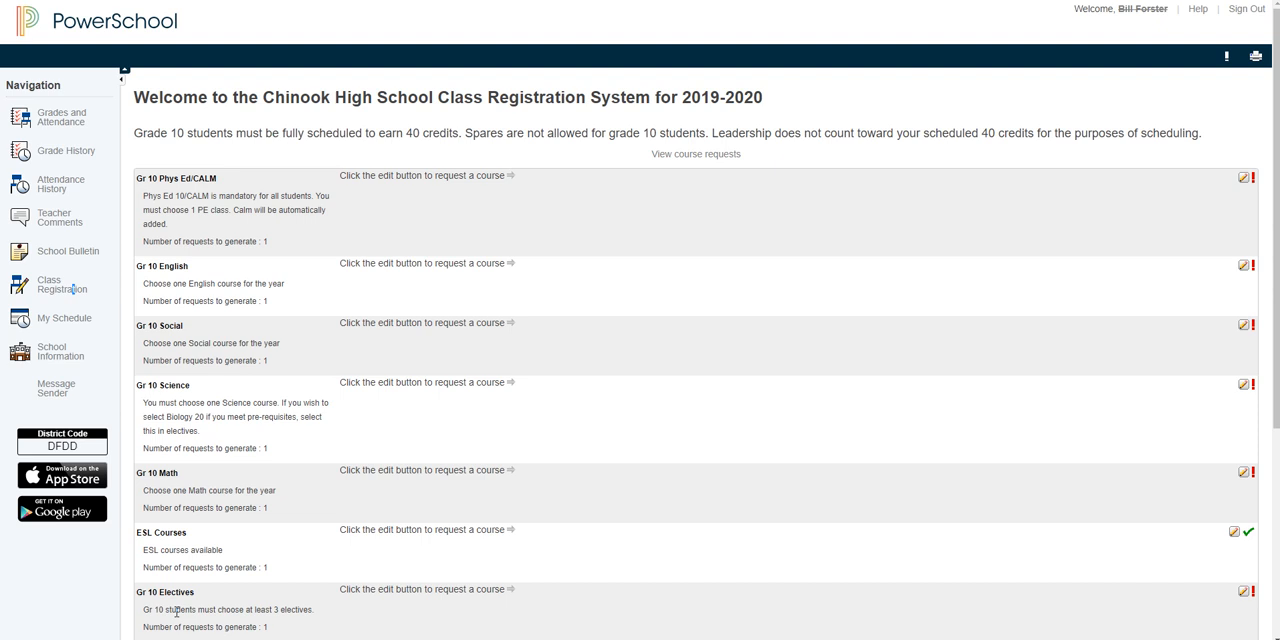
Step: Open the course choices for Gr 10 Electives and look through all three pages of the list
left_click(1243, 591)
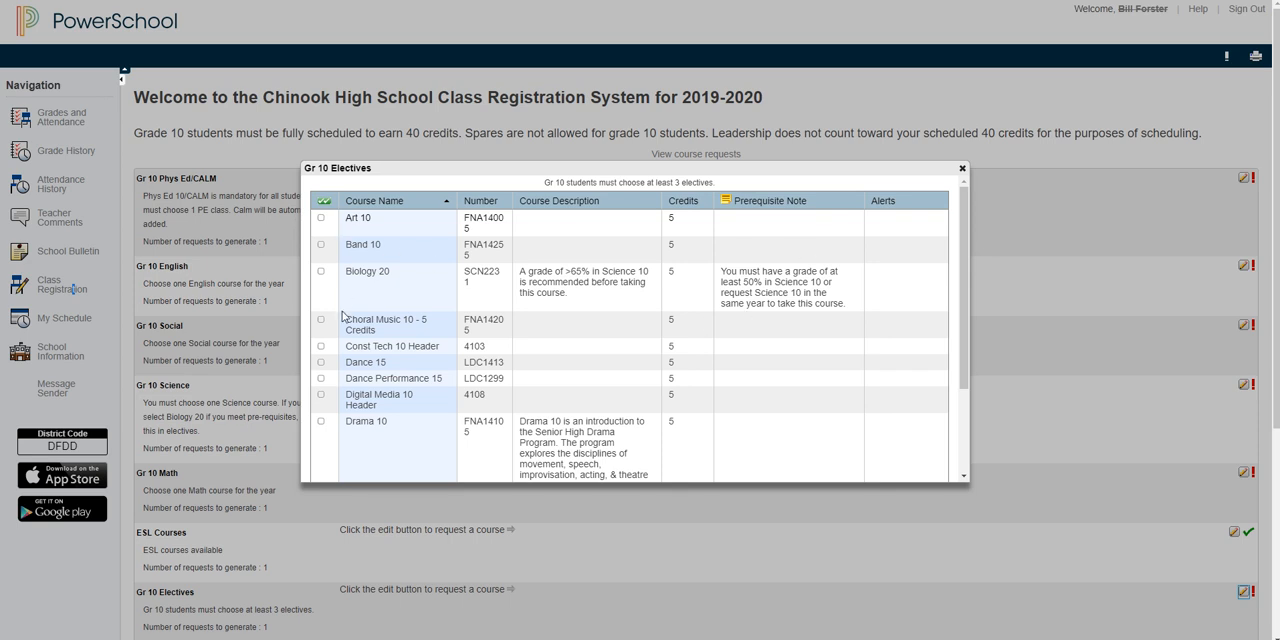
scroll(819, 325, "down", 3)
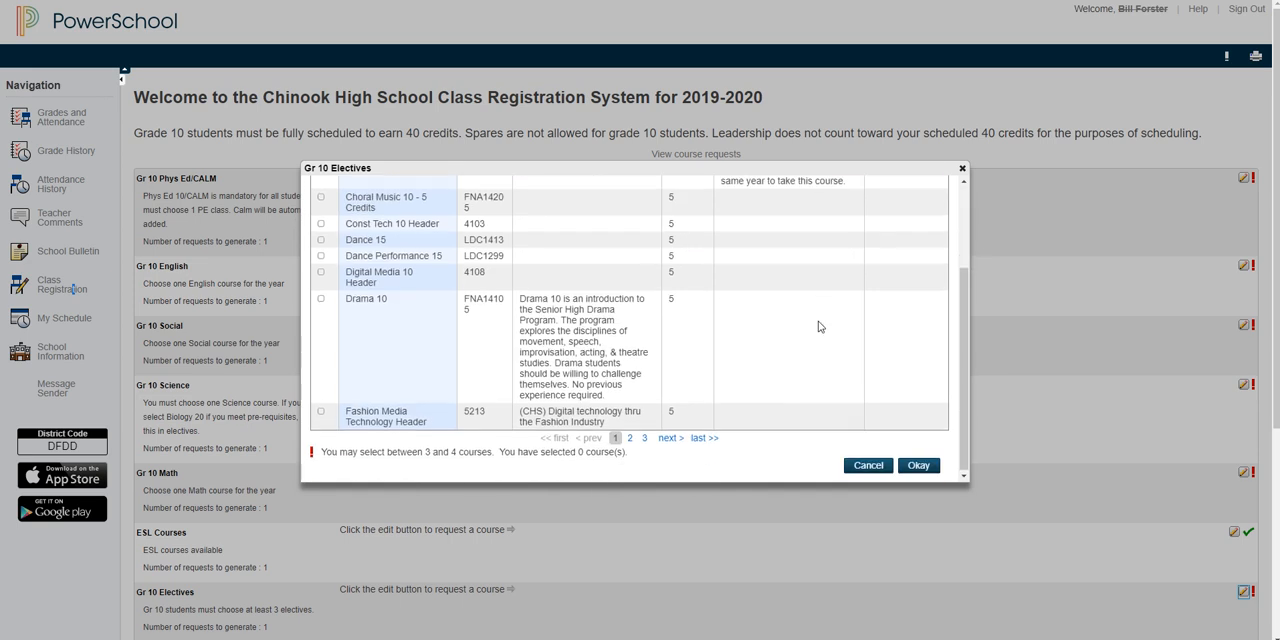
left_click(630, 440)
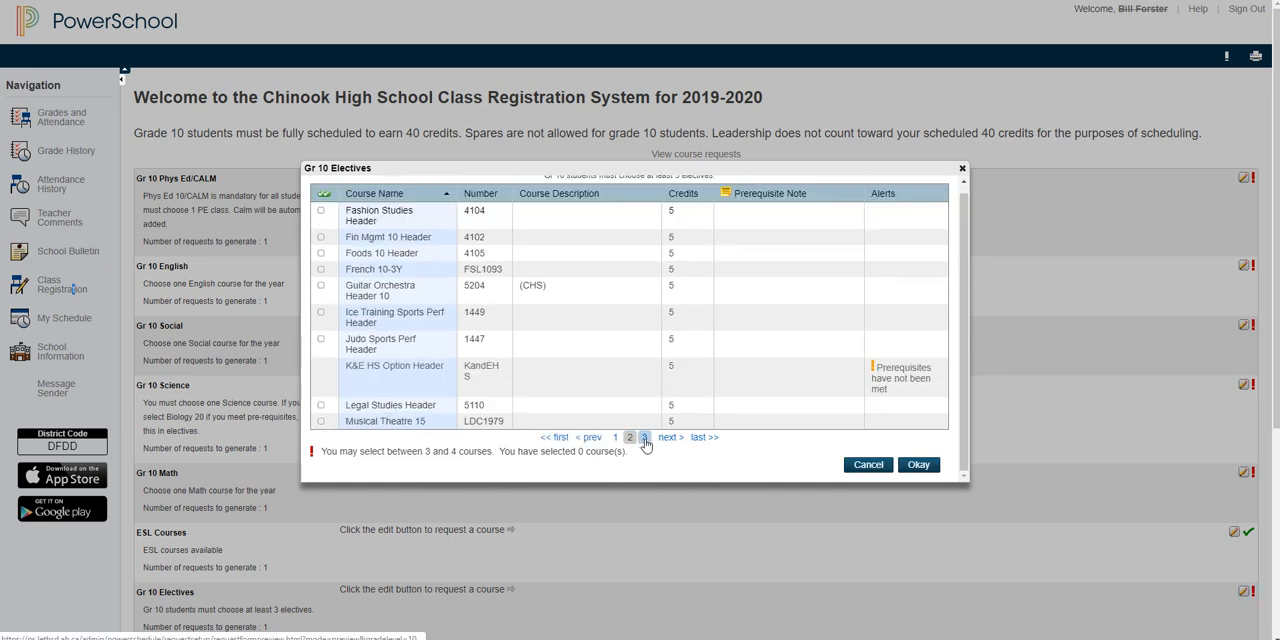
left_click(644, 438)
left_click(616, 438)
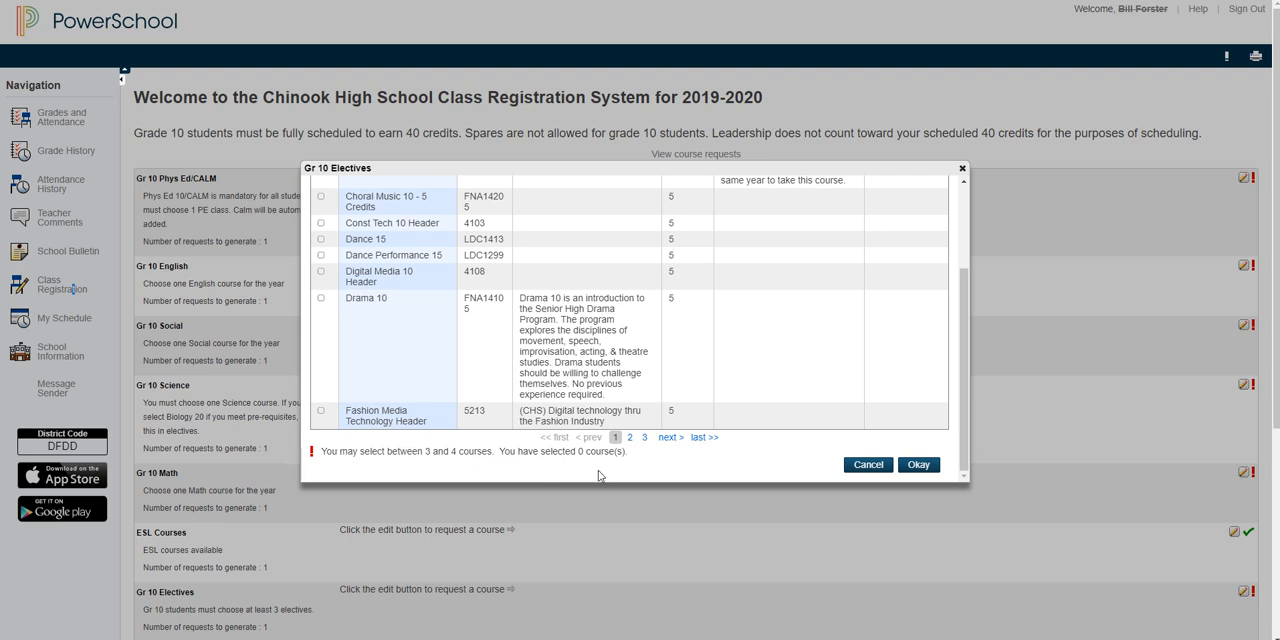
scroll(616, 328, "up", 3)
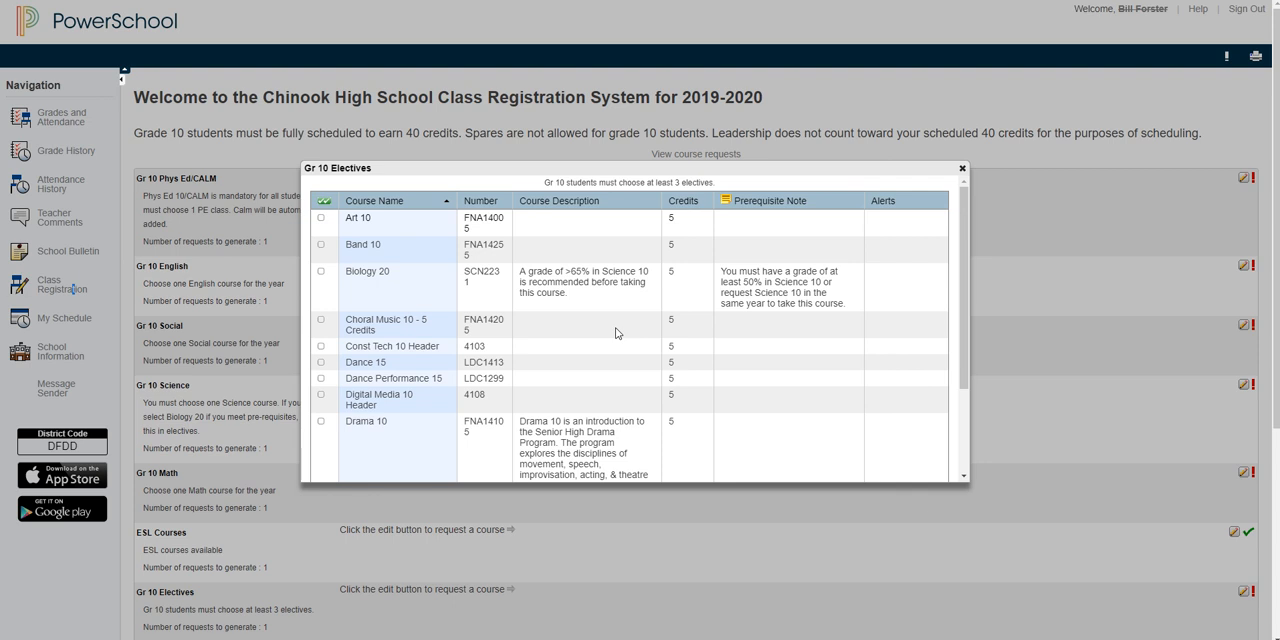
Step: Select Band 10, Digital Media 10 Header and Yoga 15 as the Gr 10 Electives and accept the selection
left_click(321, 244)
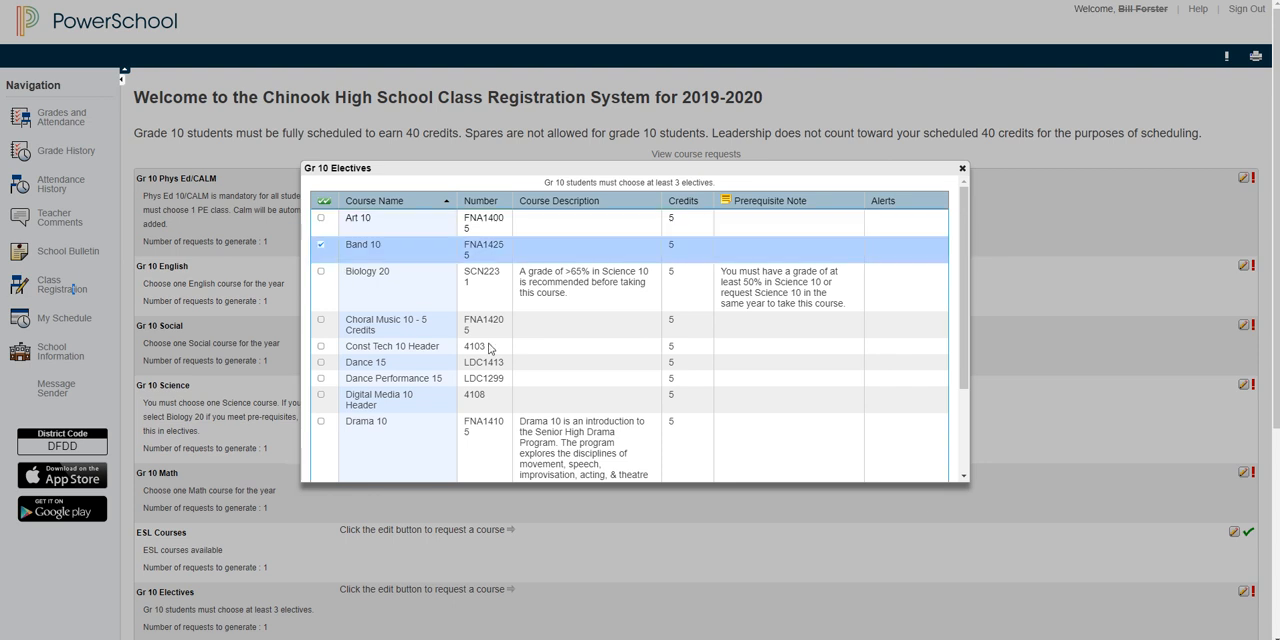
left_click(321, 398)
scroll(565, 398, "down", 1)
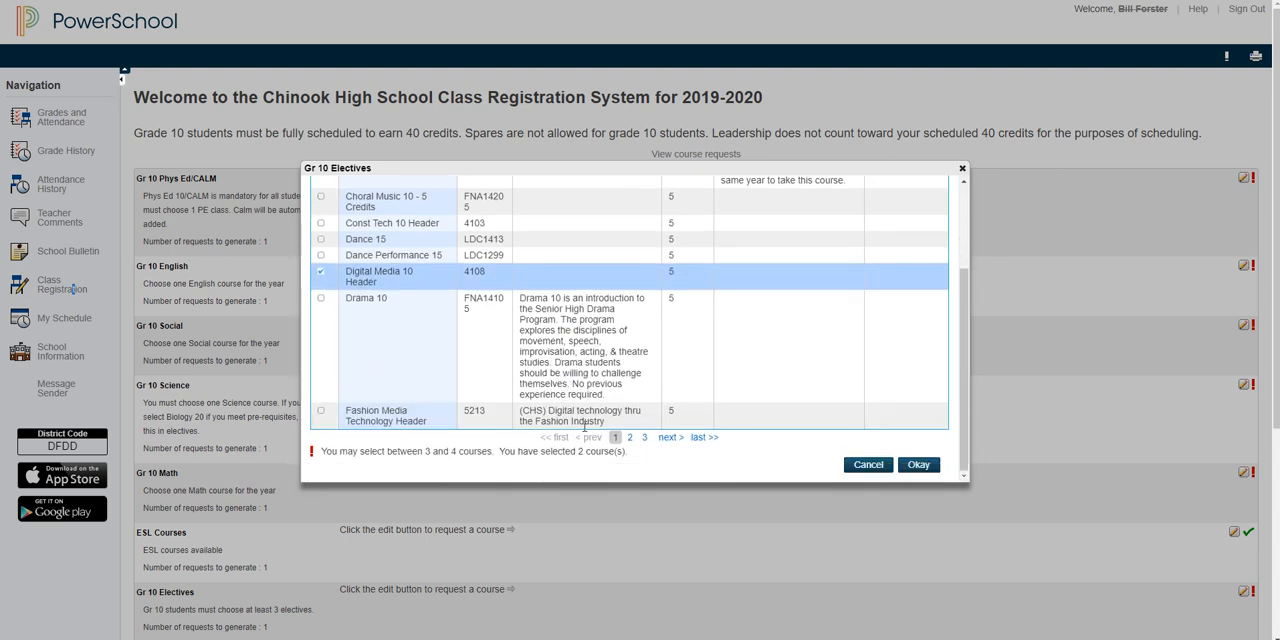
left_click(644, 437)
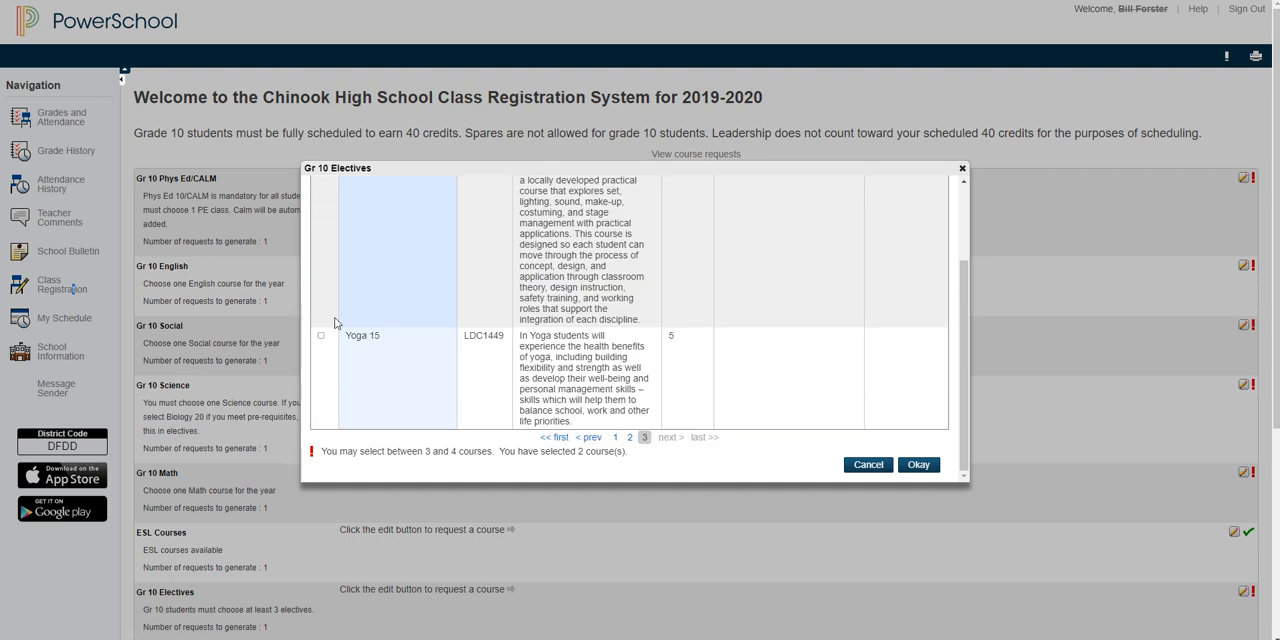
left_click(321, 335)
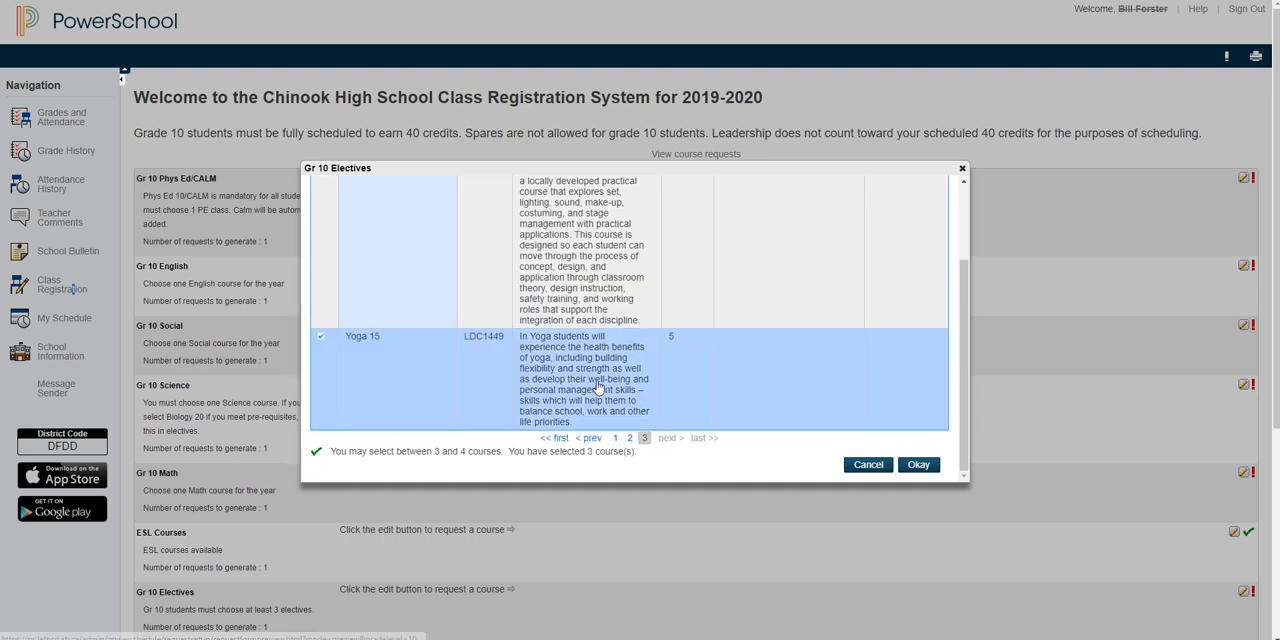
scroll(598, 388, "down", 1)
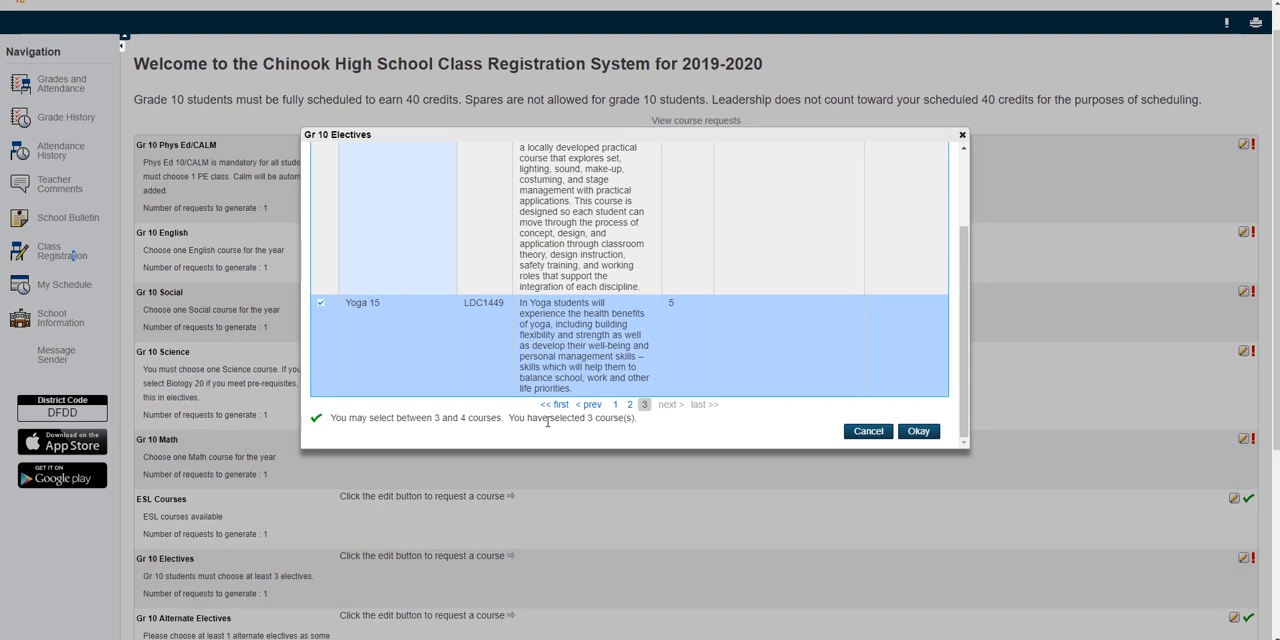
left_click(918, 437)
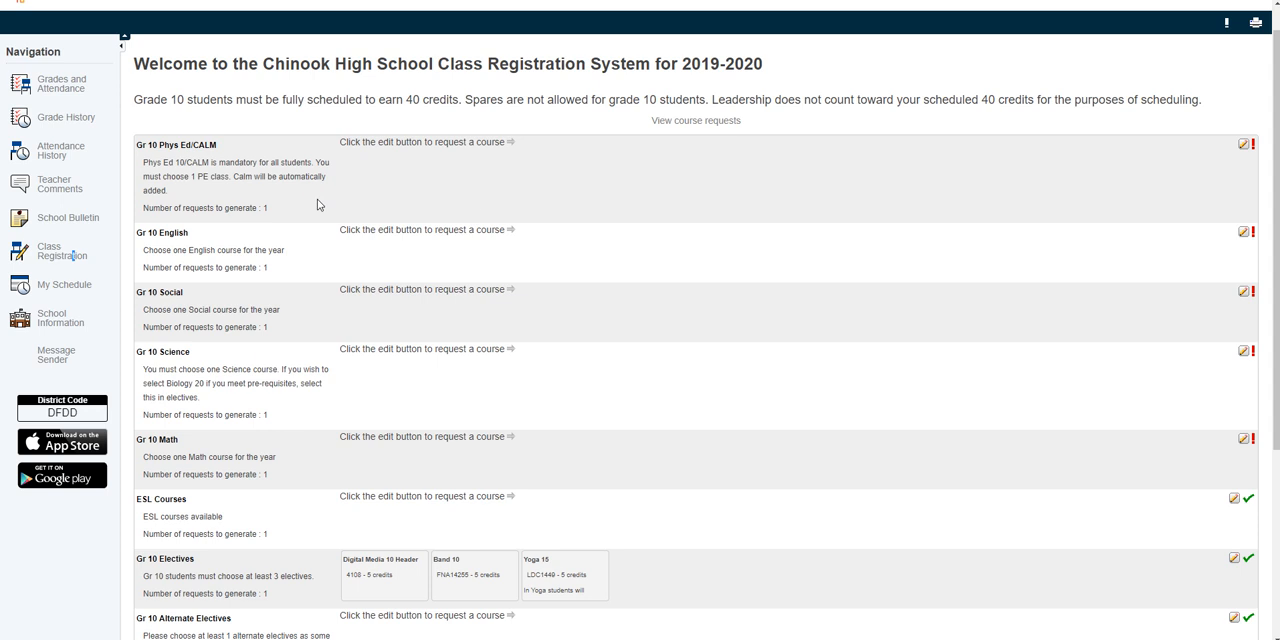
Step: Request Phys Ed 10 - 3 Credits for the Gr 10 Phys Ed/CALM requirement
left_click(1244, 147)
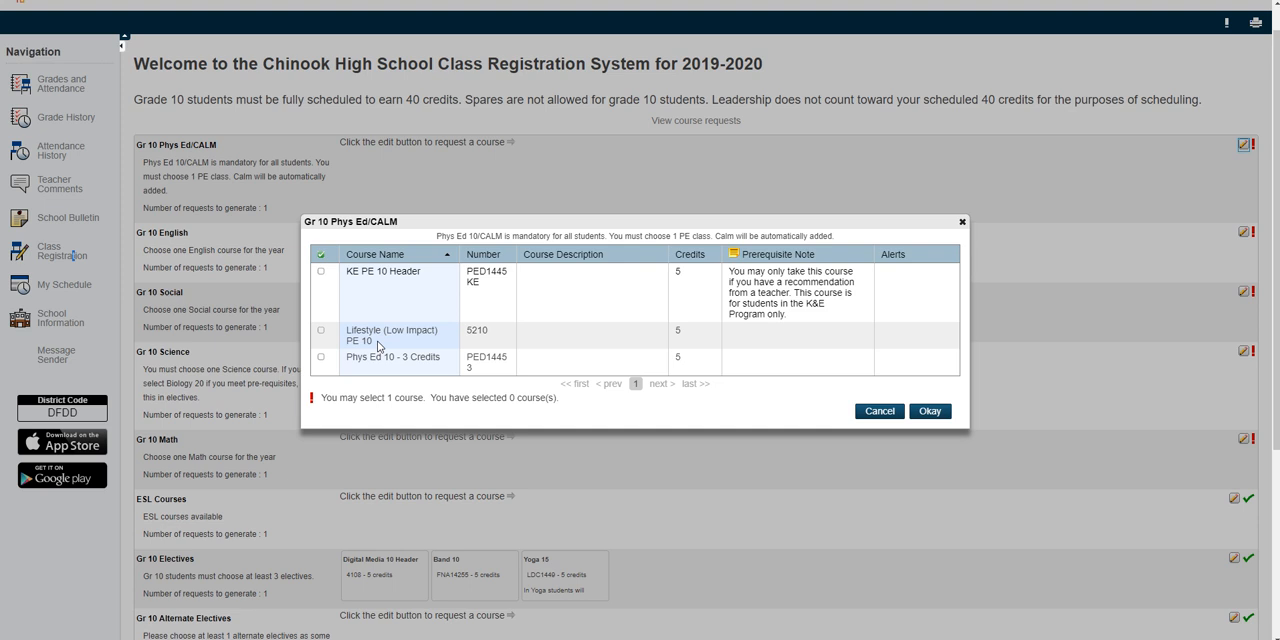
left_click(321, 357)
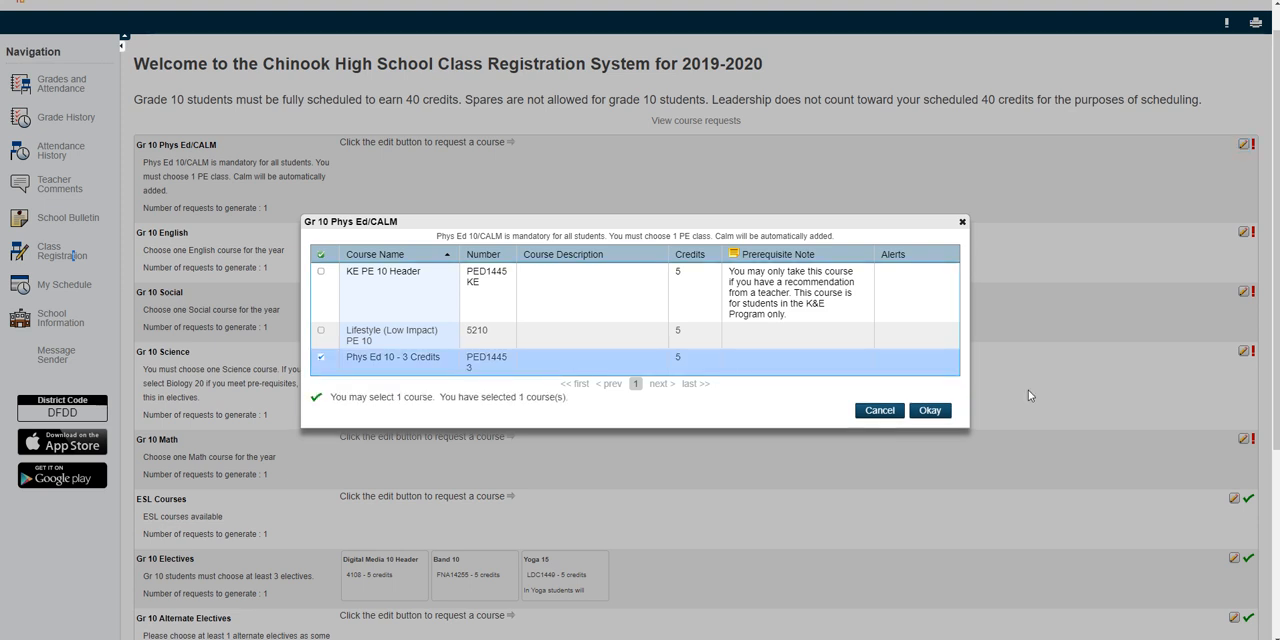
left_click(926, 412)
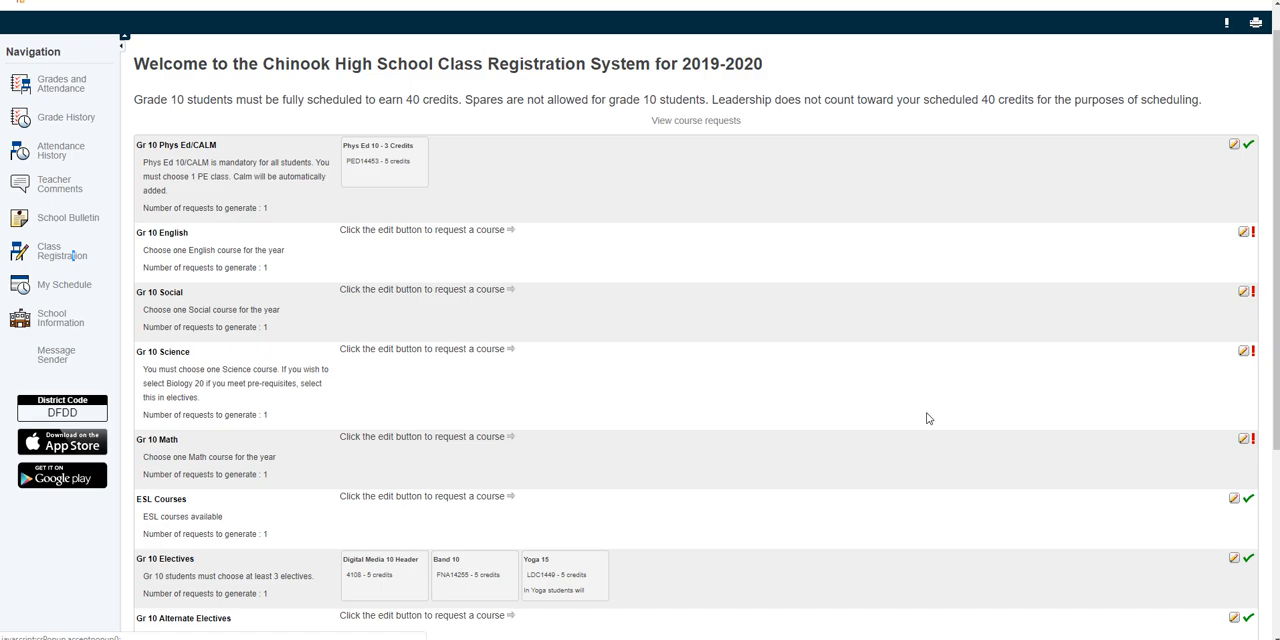
Step: Request English 10-2 as the course for the Gr 10 English requirement
left_click(1243, 234)
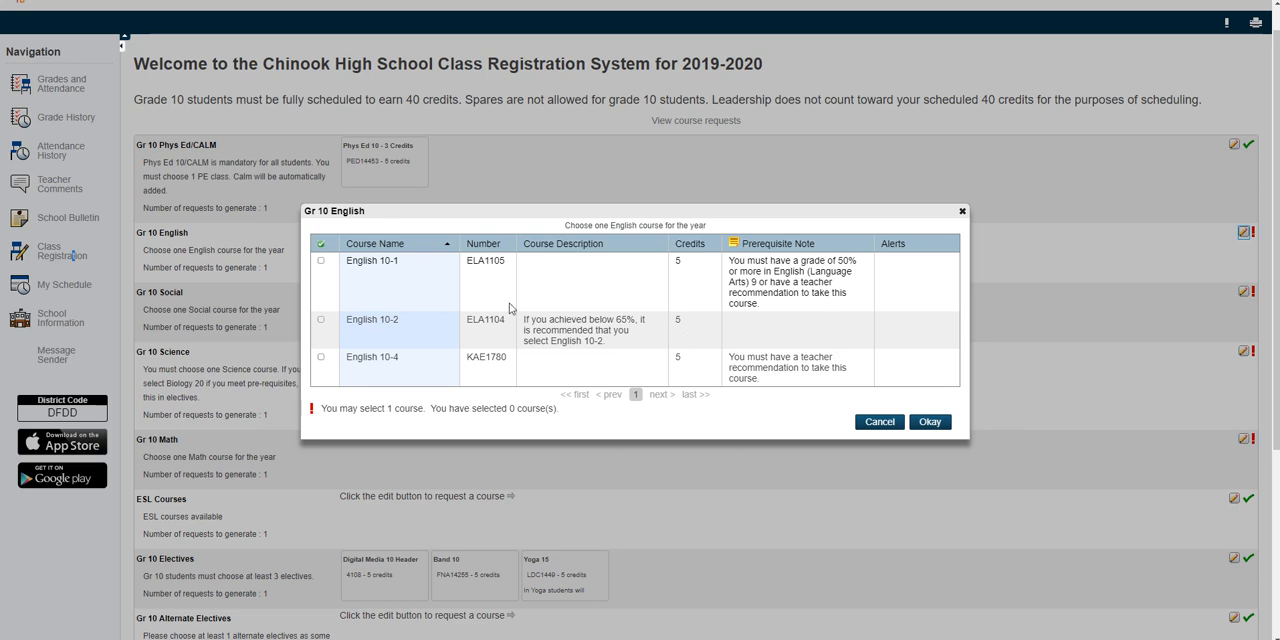
left_click(321, 320)
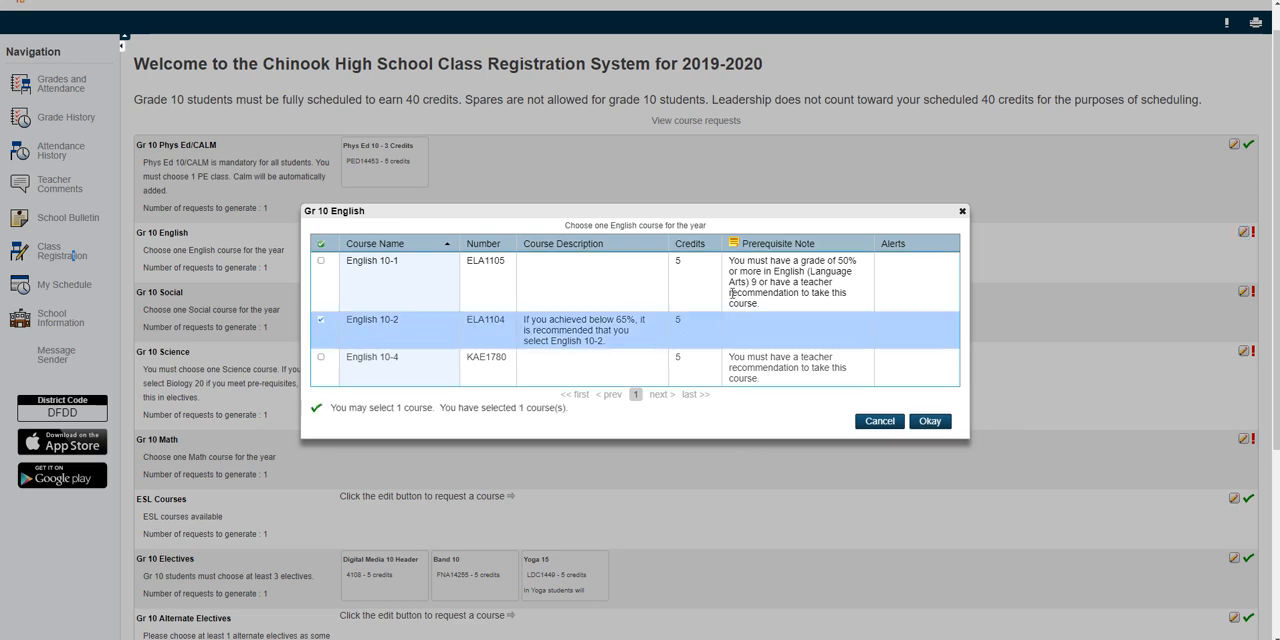
left_click(930, 421)
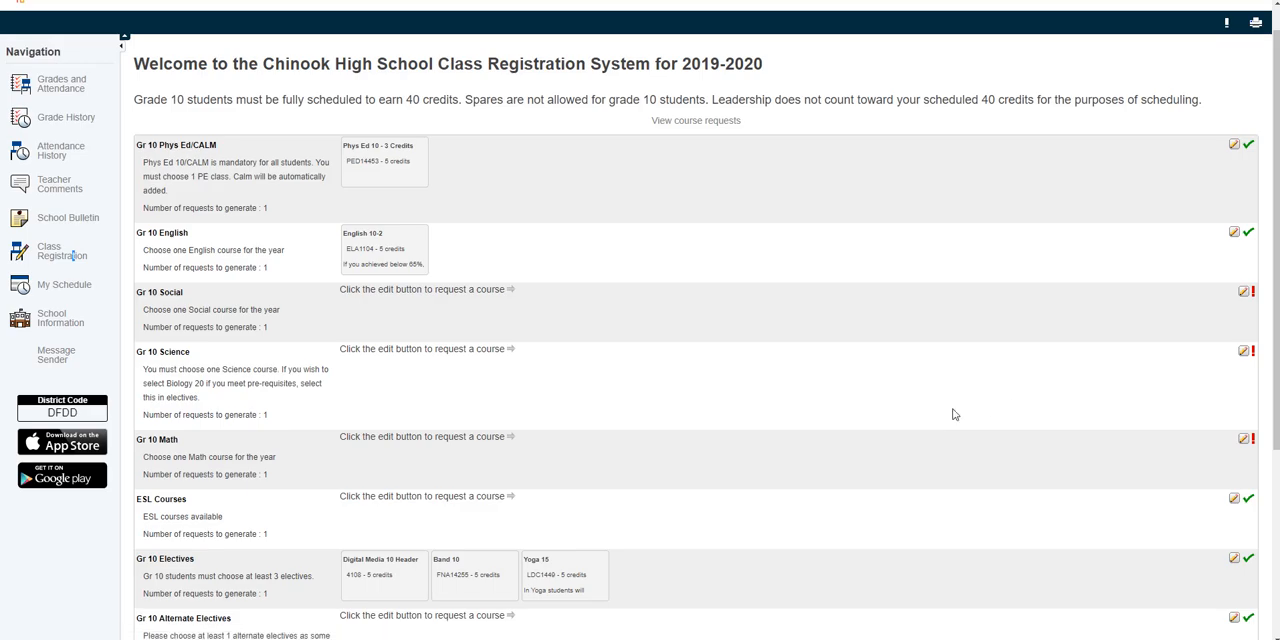
Step: Request Social Studies 10-2 as the course for the Gr 10 Social requirement
left_click(1242, 294)
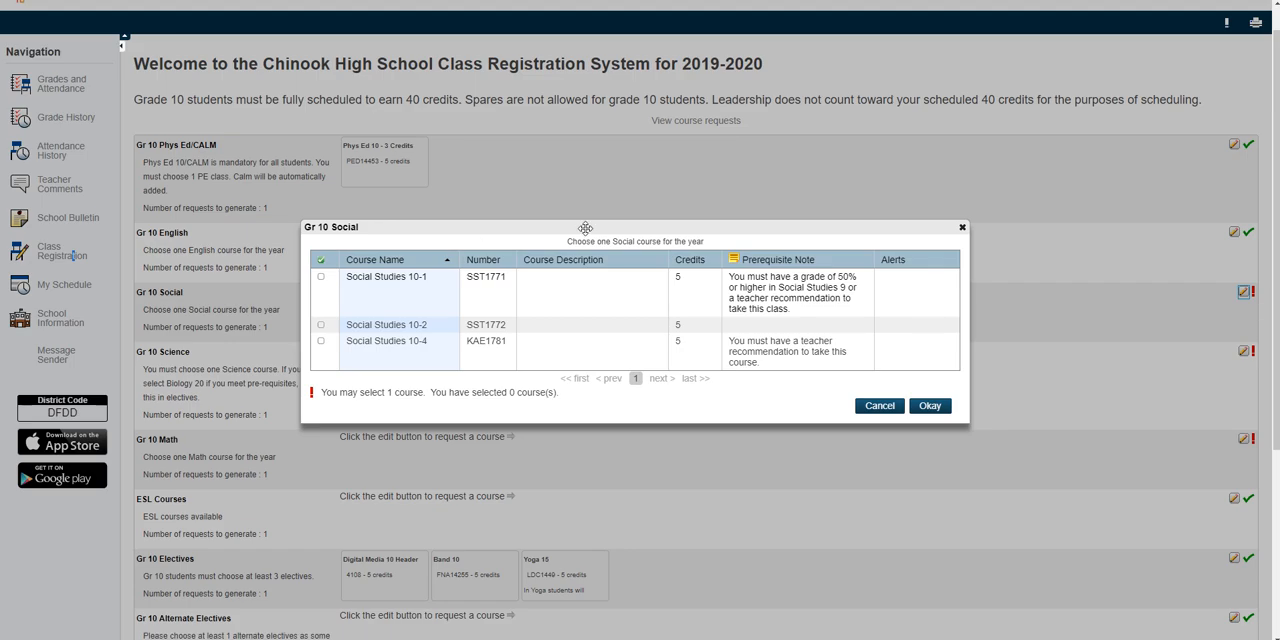
left_click(321, 325)
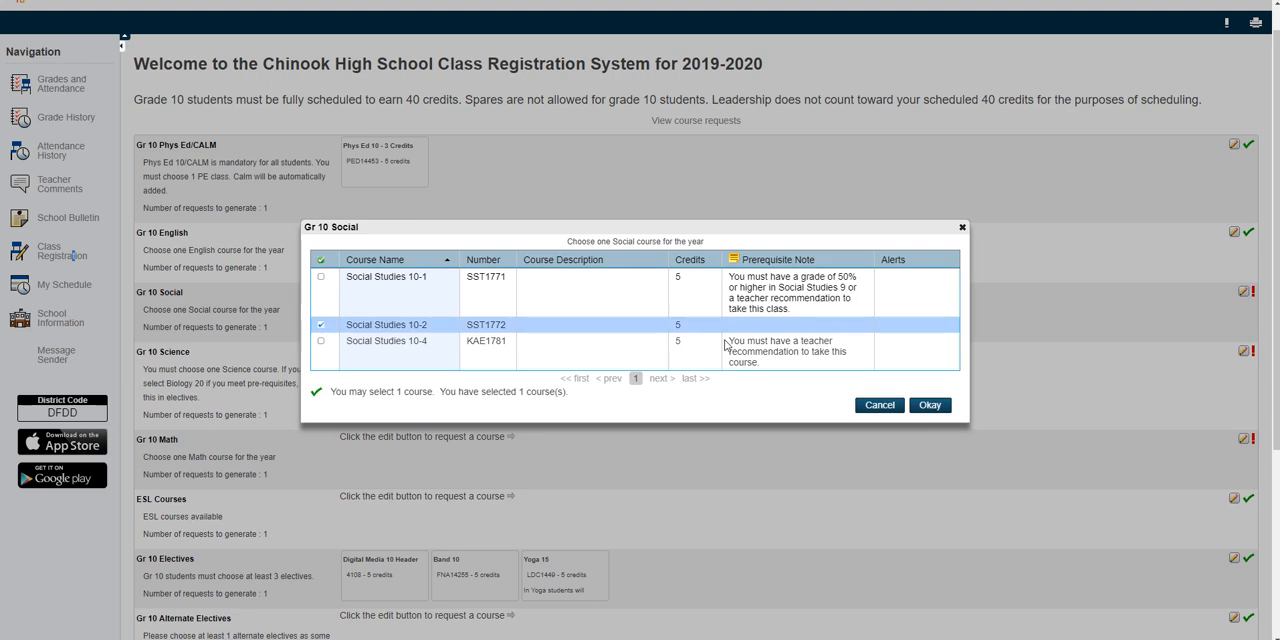
left_click(926, 410)
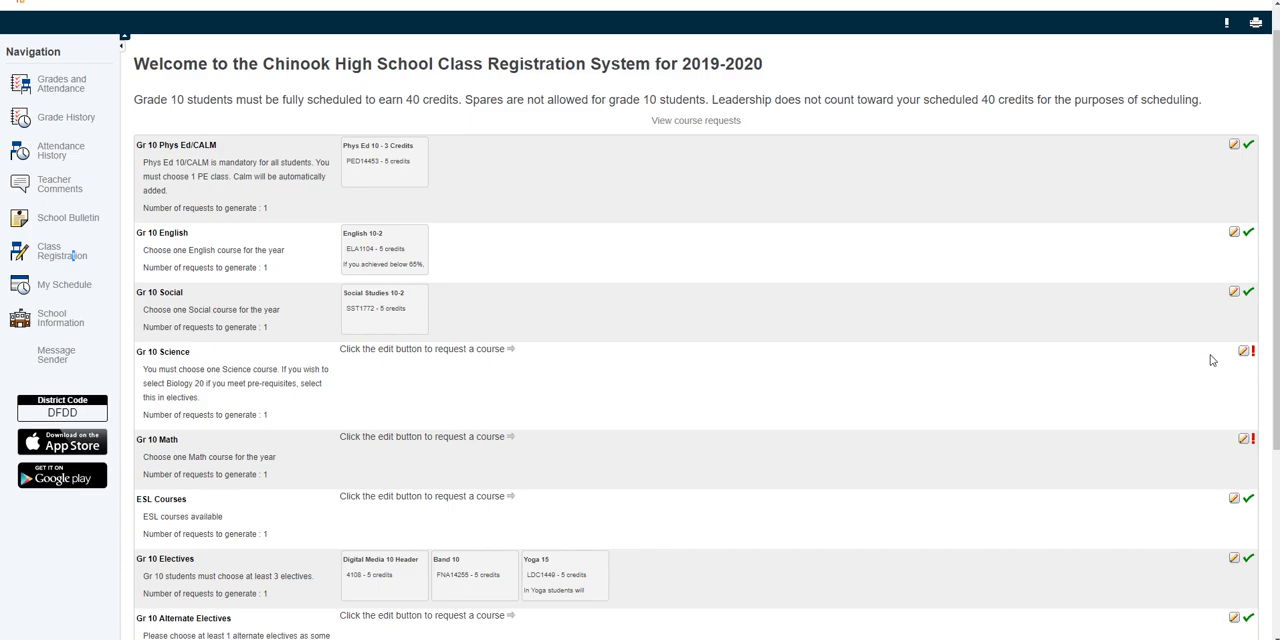
Step: Request Science 10 as the course for the Gr 10 Science requirement
left_click(1243, 351)
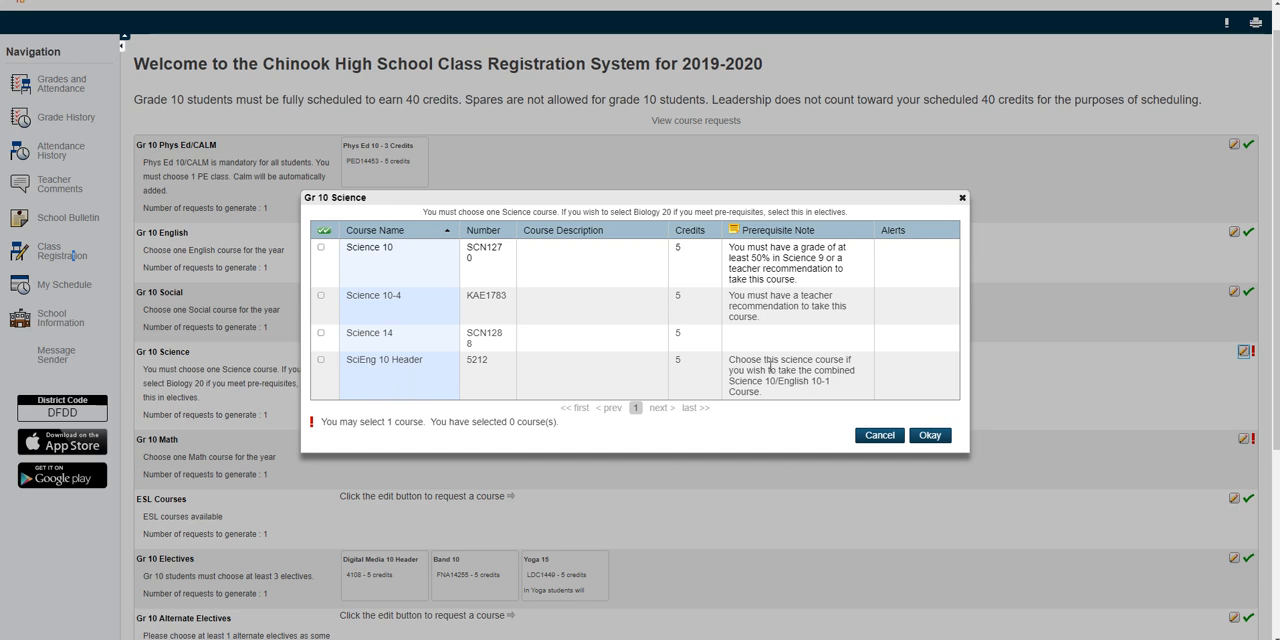
left_click(321, 248)
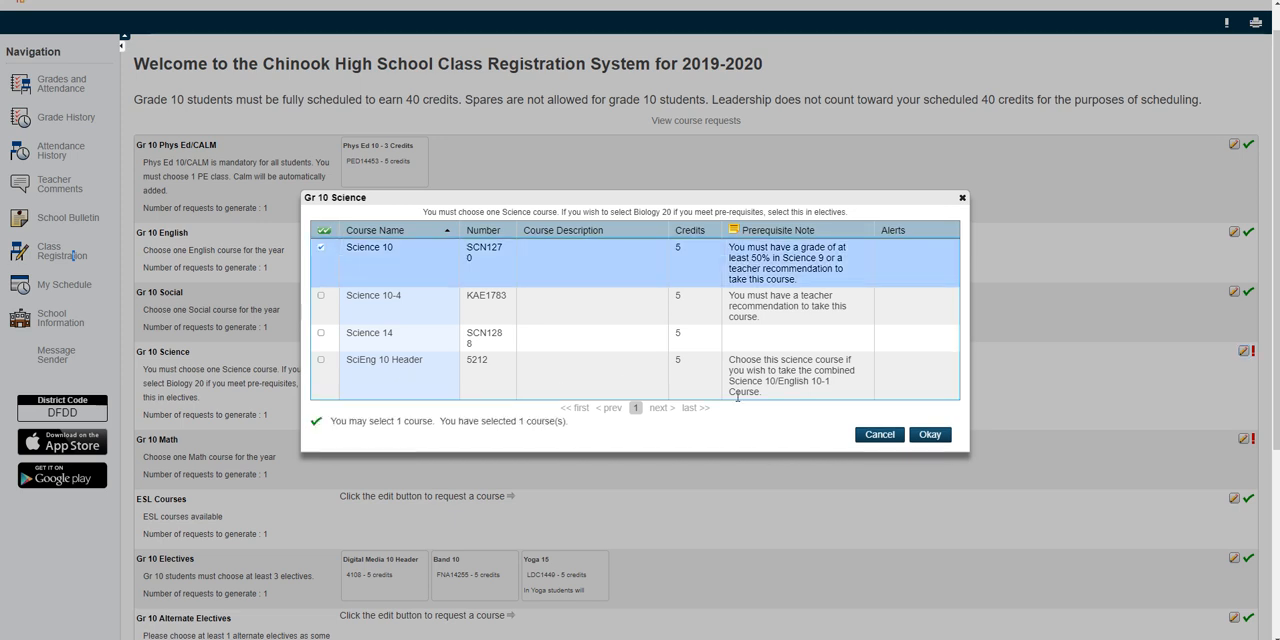
left_click(929, 435)
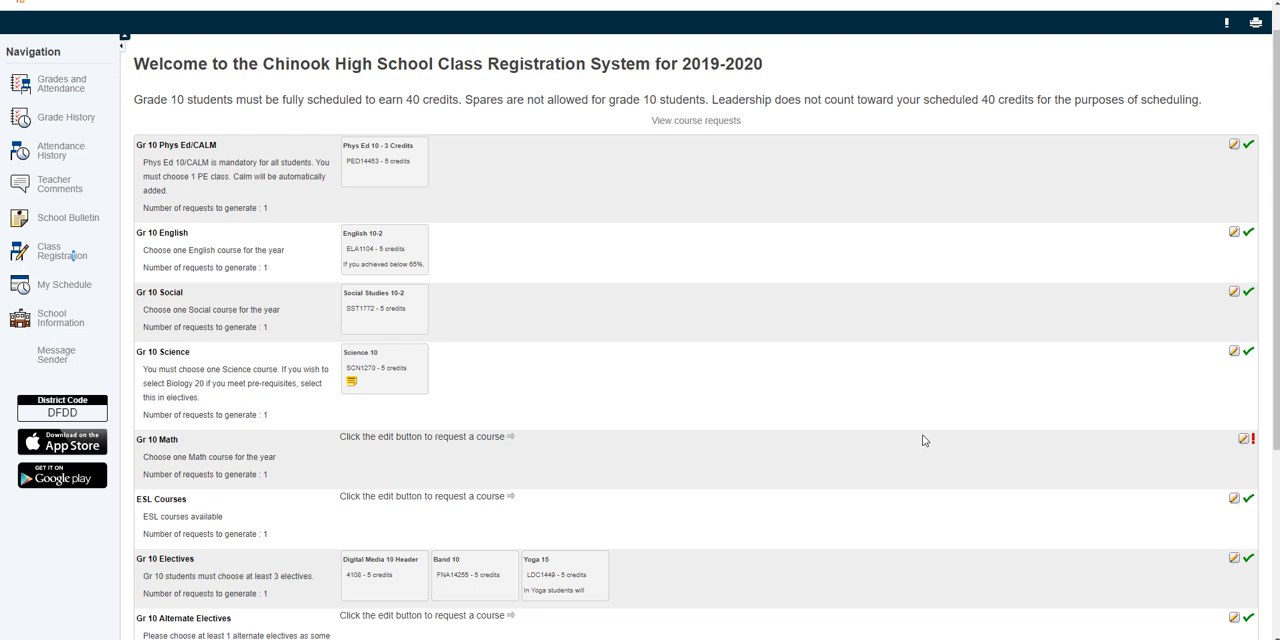
Step: Request Math 10-3 as the course for the Gr 10 Math requirement
left_click(1243, 439)
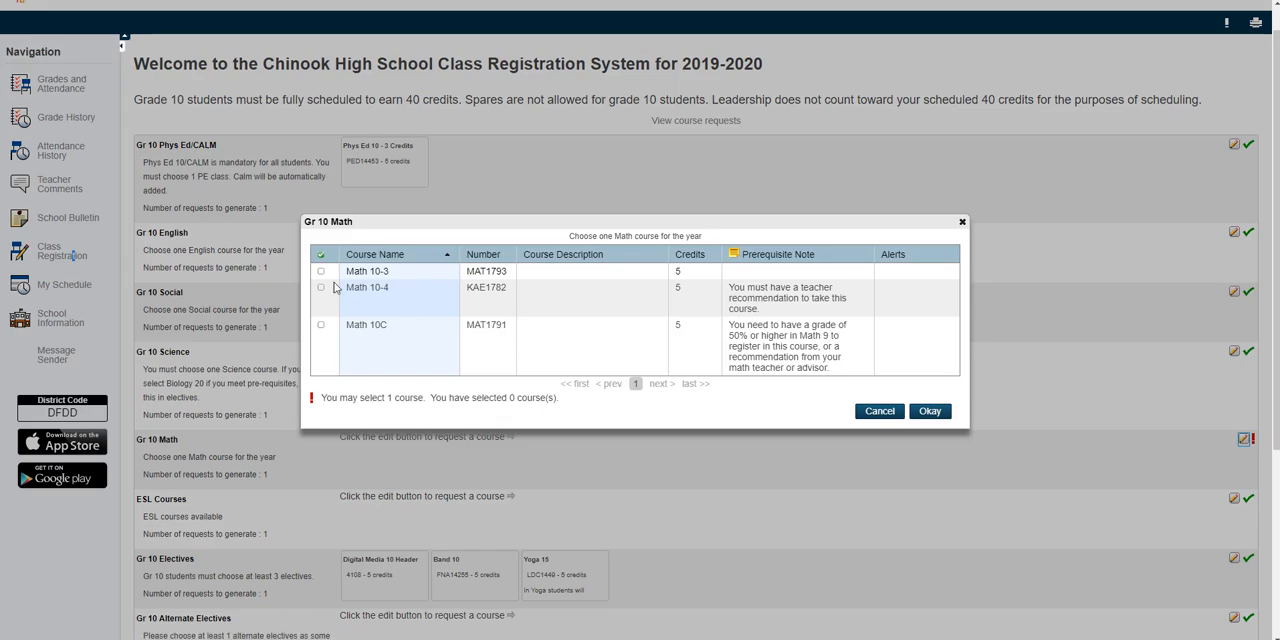
left_click(321, 271)
left_click(930, 411)
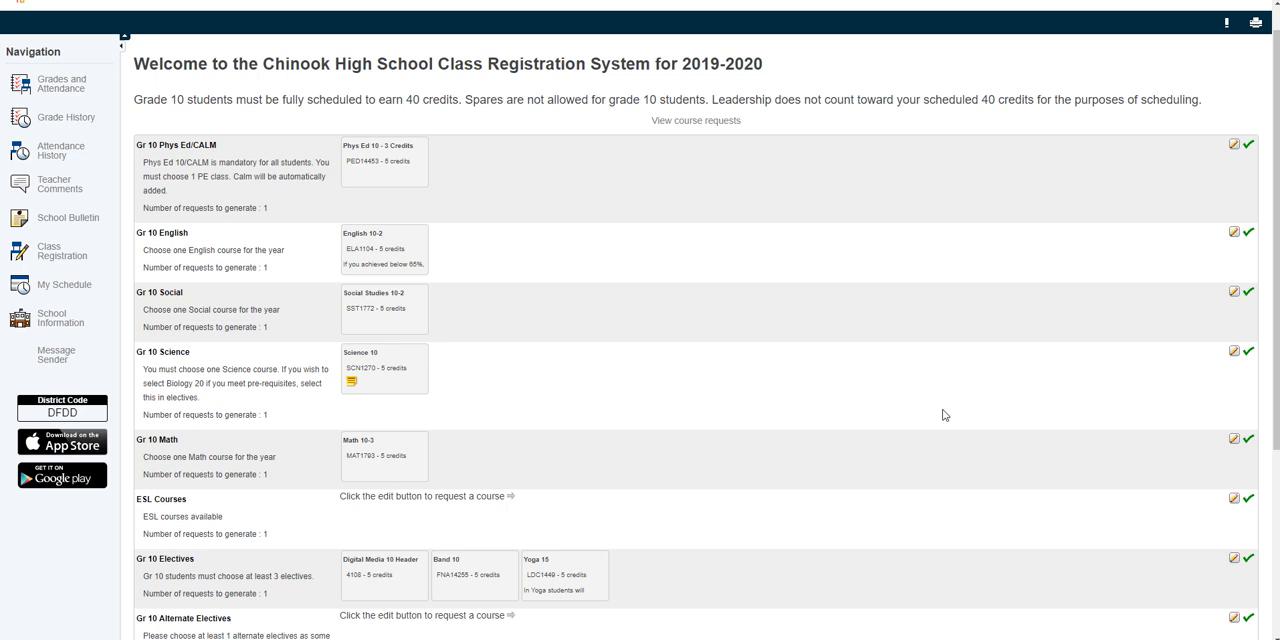
Step: Request Foods 10 Header and Spanish 10 as the Gr 10 Alternate Electives
scroll(1150, 410, "down", 1)
scroll(1147, 407, "down", 5)
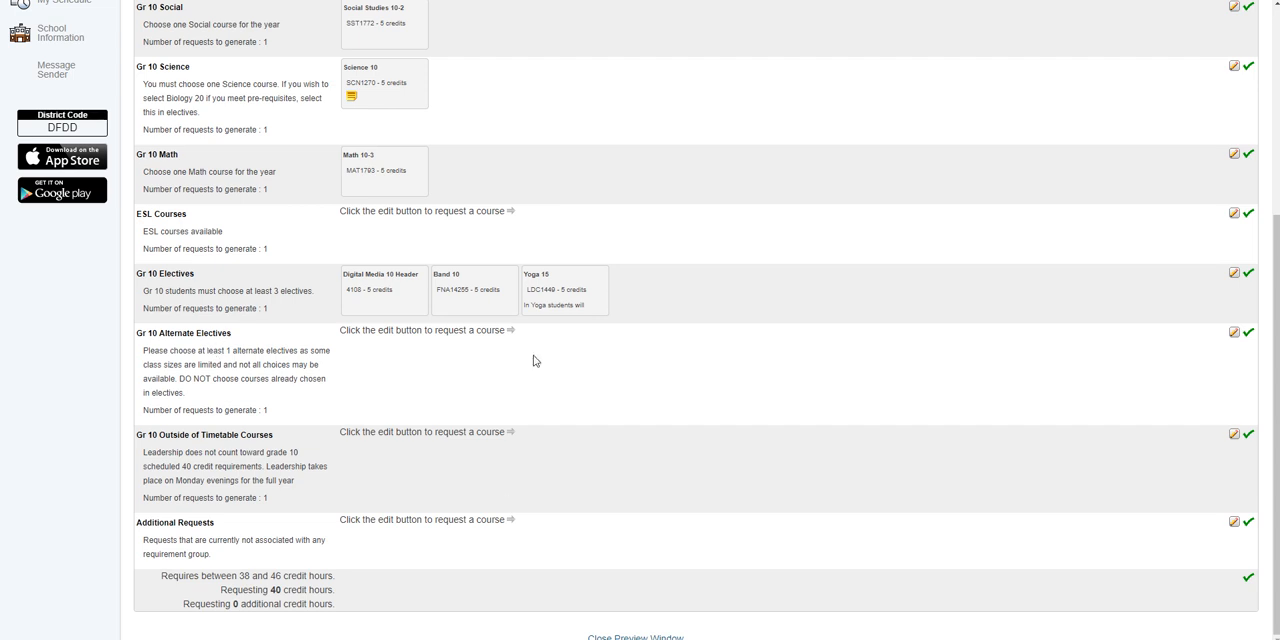
left_click(1234, 332)
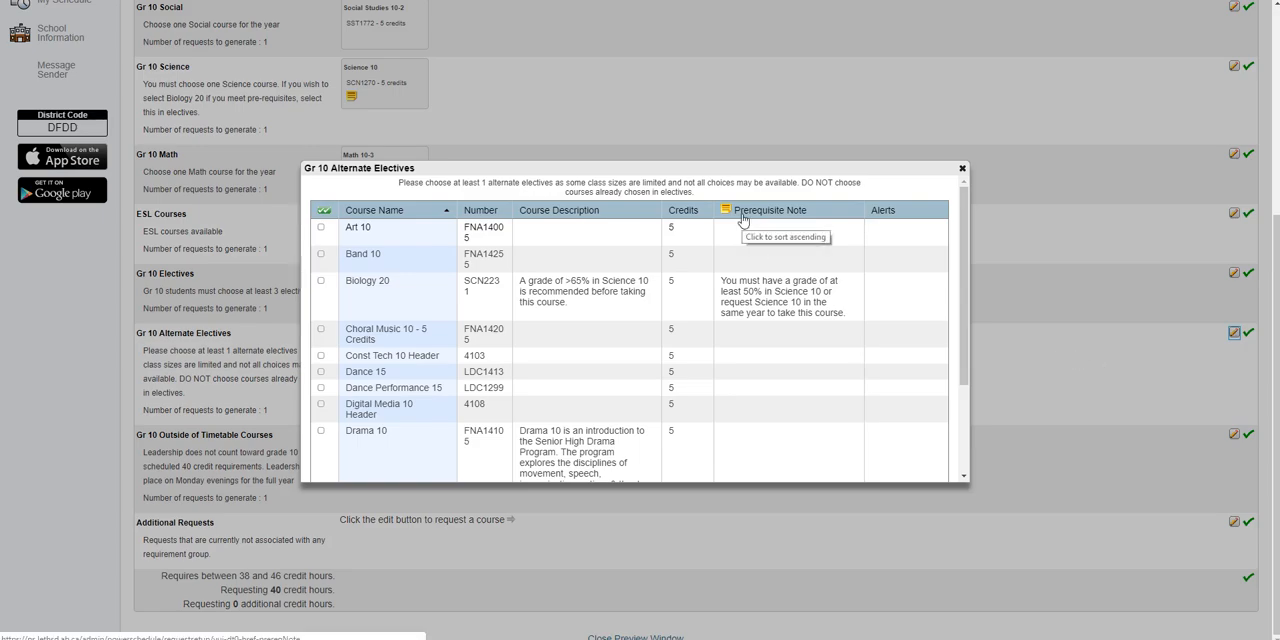
scroll(730, 321, "down", 1)
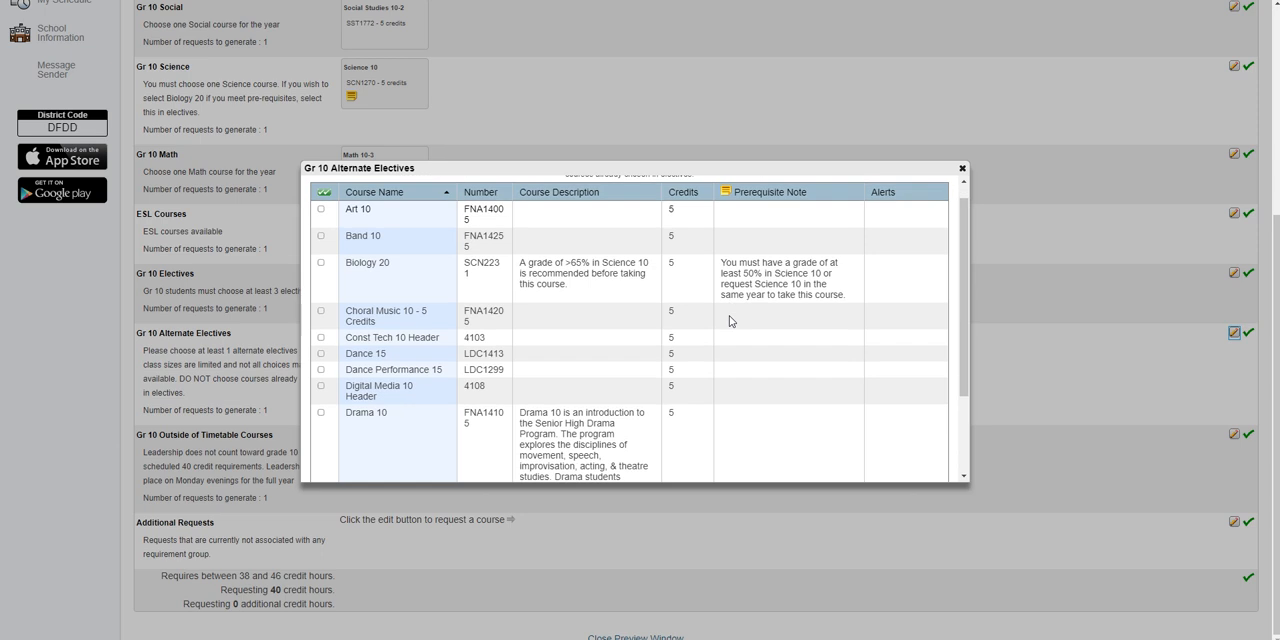
scroll(730, 321, "down", 3)
left_click(629, 437)
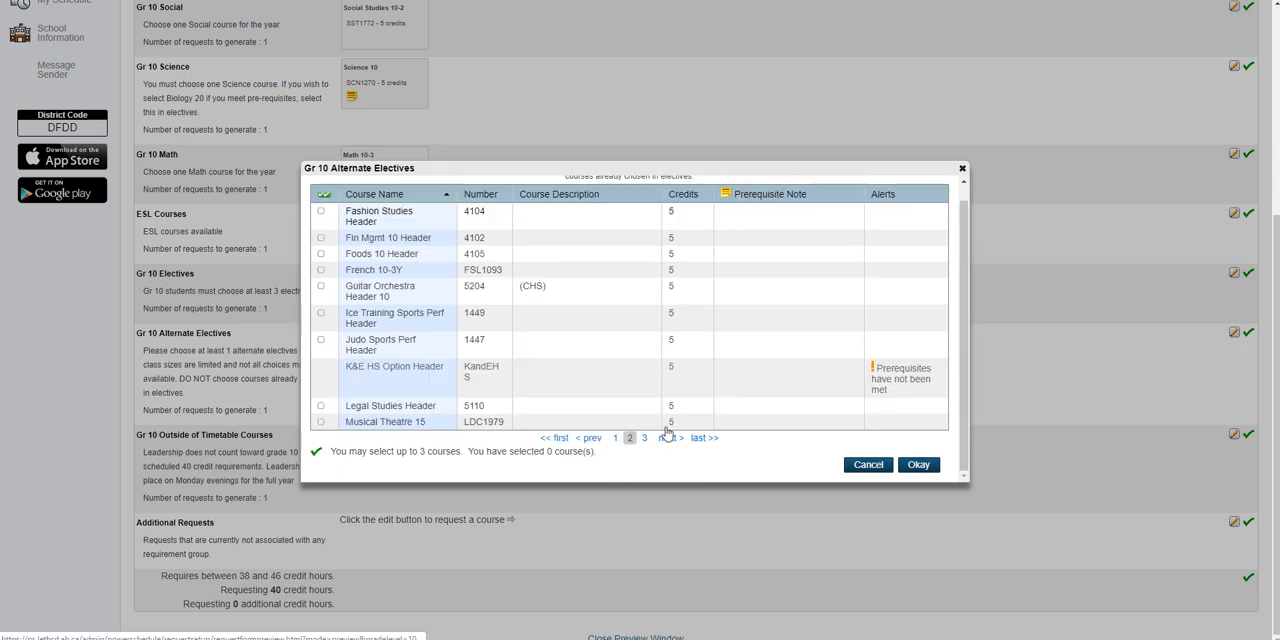
left_click(321, 254)
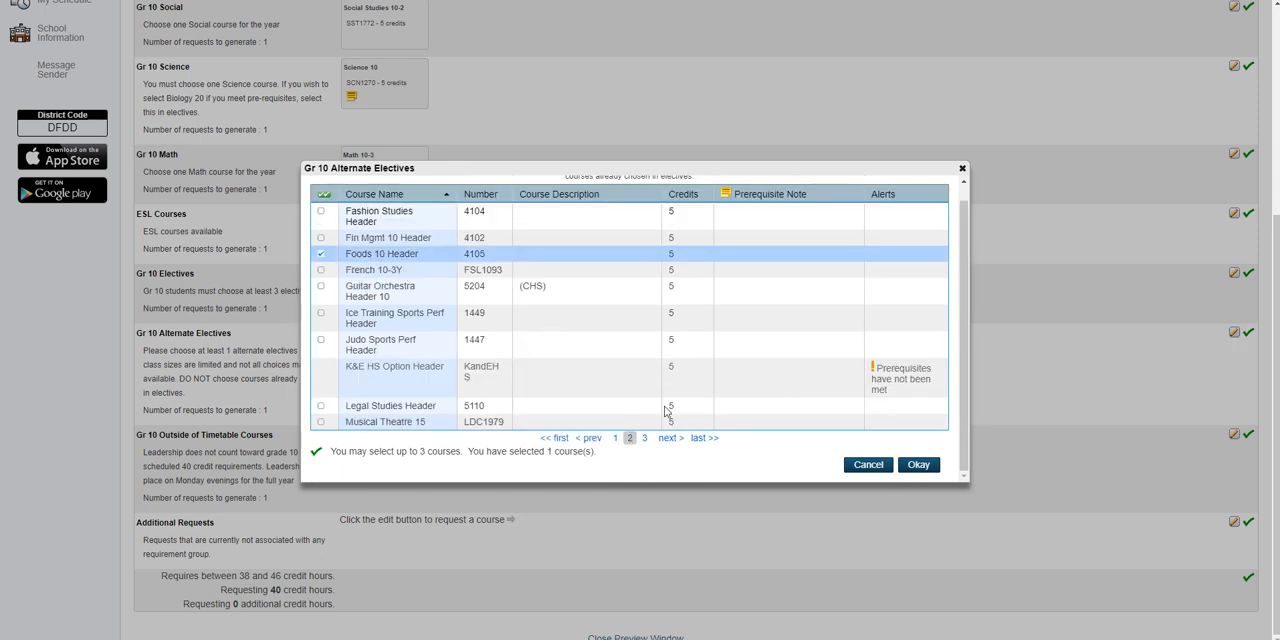
left_click(644, 437)
scroll(394, 322, "up", 2)
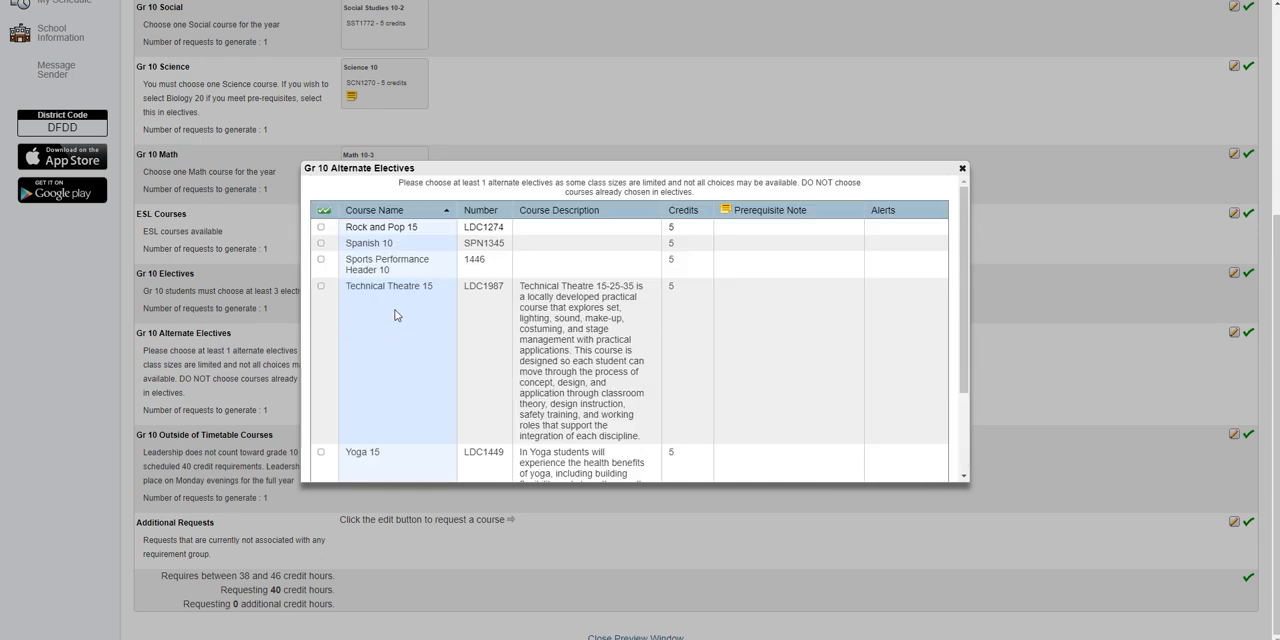
left_click(321, 243)
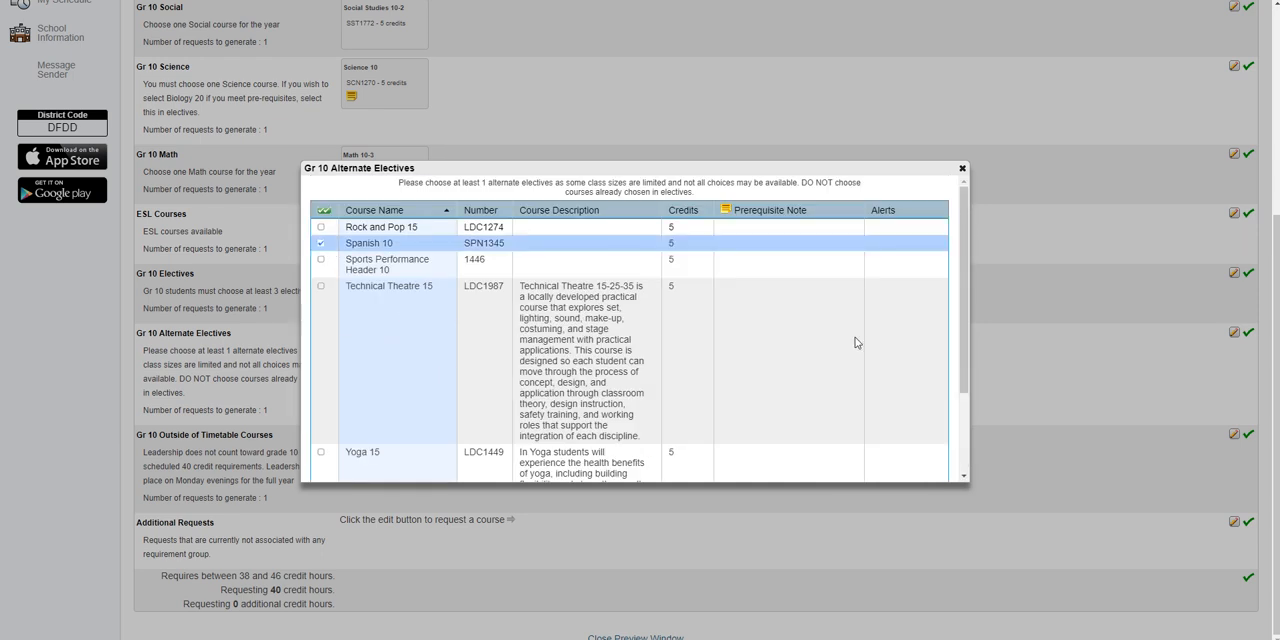
scroll(856, 350, "down", 3)
left_click(916, 464)
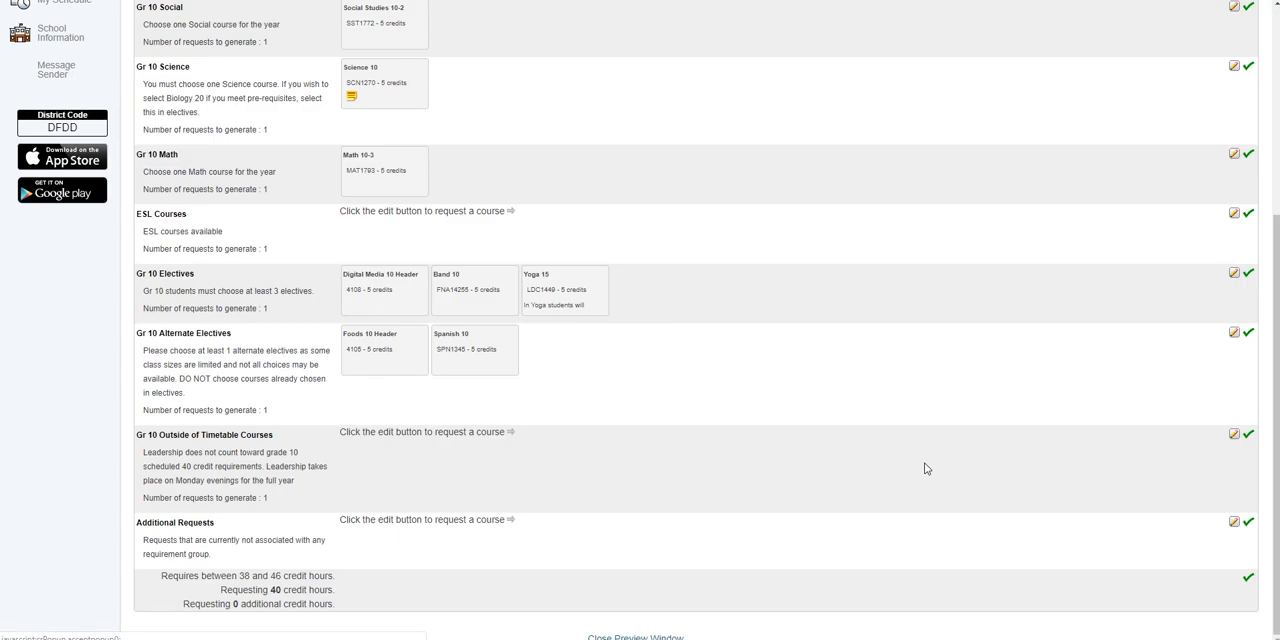